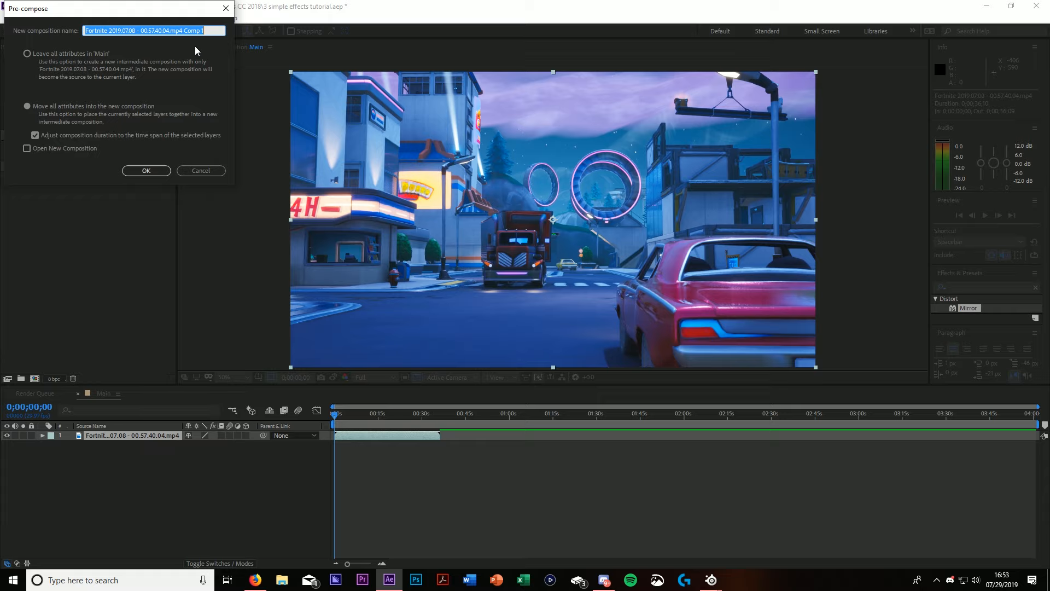
Step: Pre-compose the clip as "Tilt Zoom" with all attributes moved into the new composition, and open that composition
{"action": "type", "text": "Tilt Zoom"}
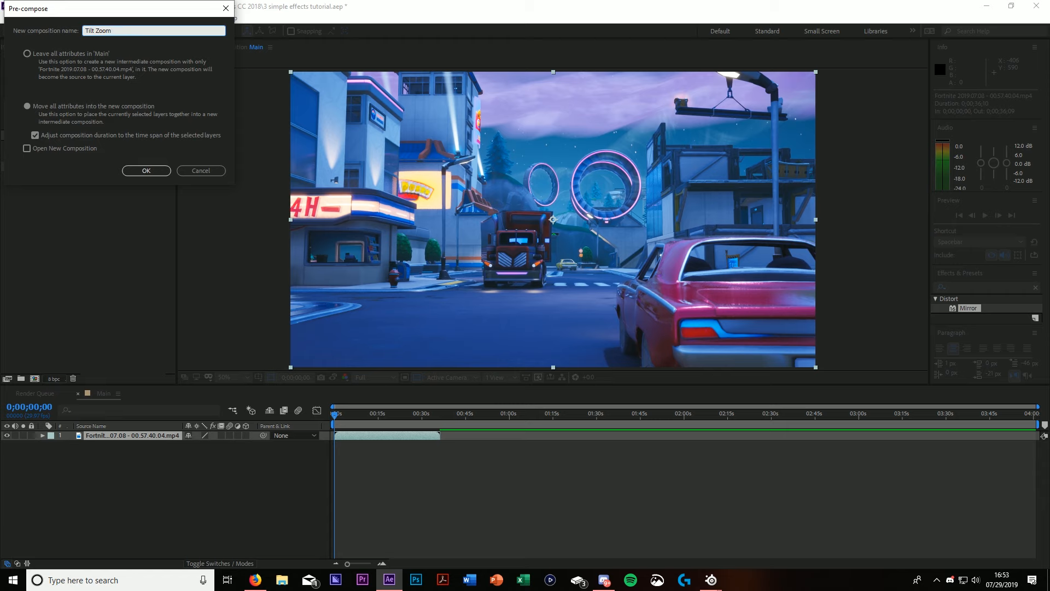
{"action": "left_click", "coordinate": [146, 170]}
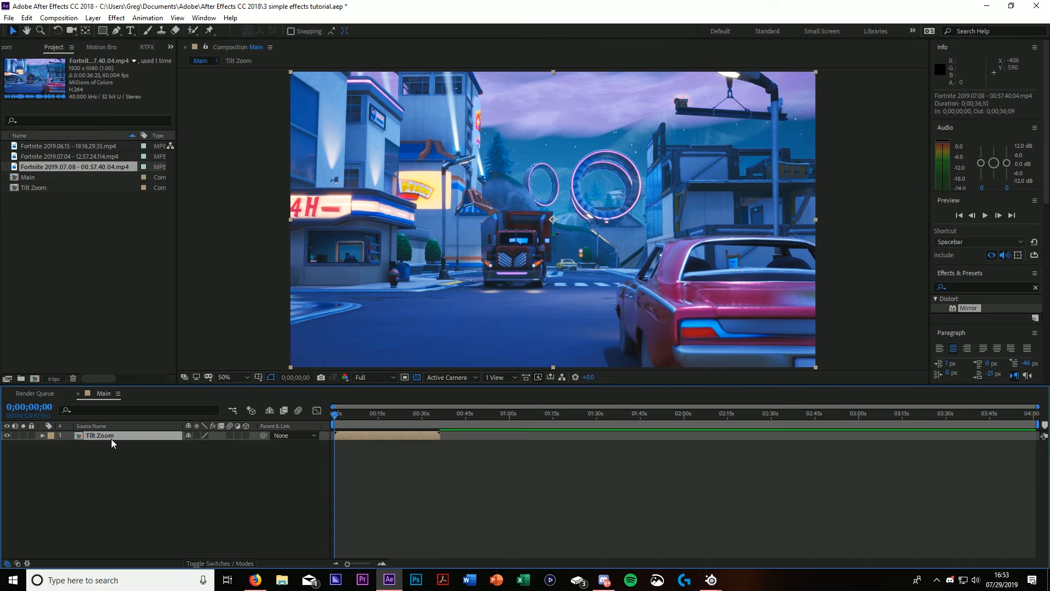
{"action": "double_click", "coordinate": [104, 435]}
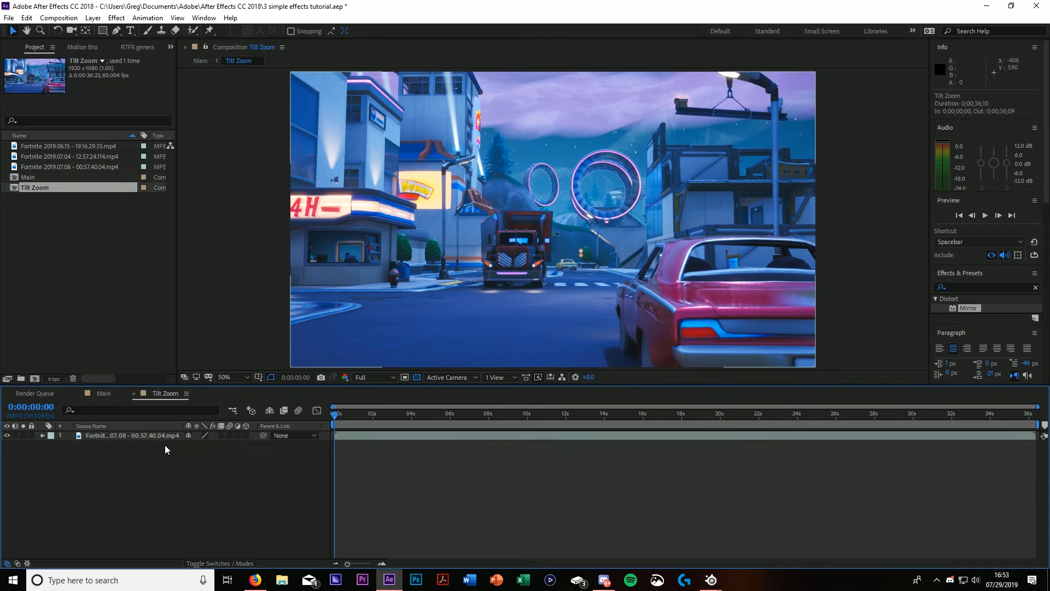
Step: Trim the start of the clip in the Tilt Zoom composition at 0:00:11:26
{"action": "left_click_drag", "start_coordinate": [336, 420], "coordinate": [557, 454]}
{"action": "left_click", "coordinate": [572, 437]}
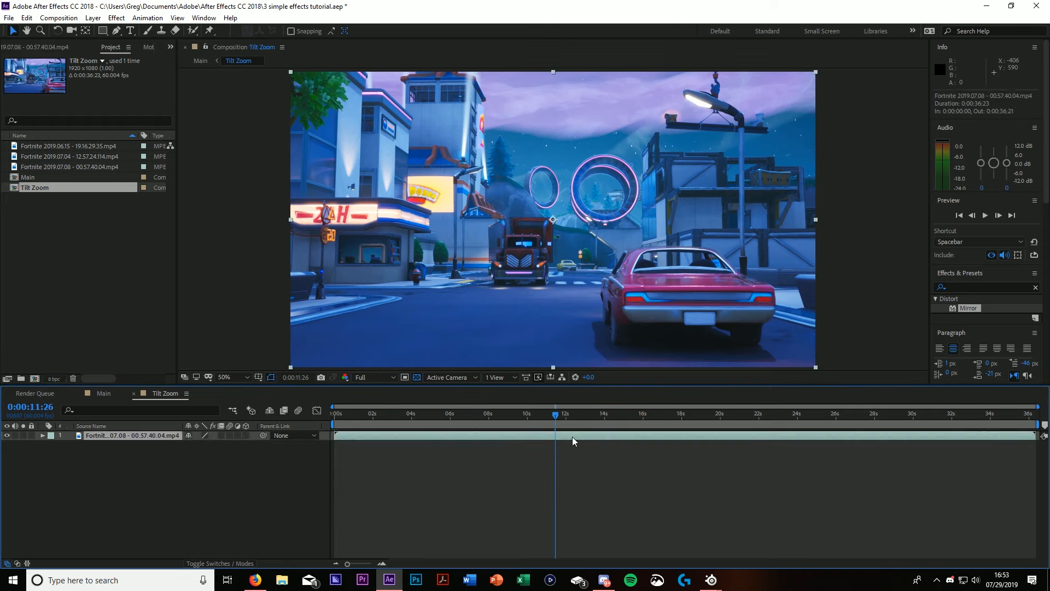
{"action": "key", "text": "alt+bracketleft"}
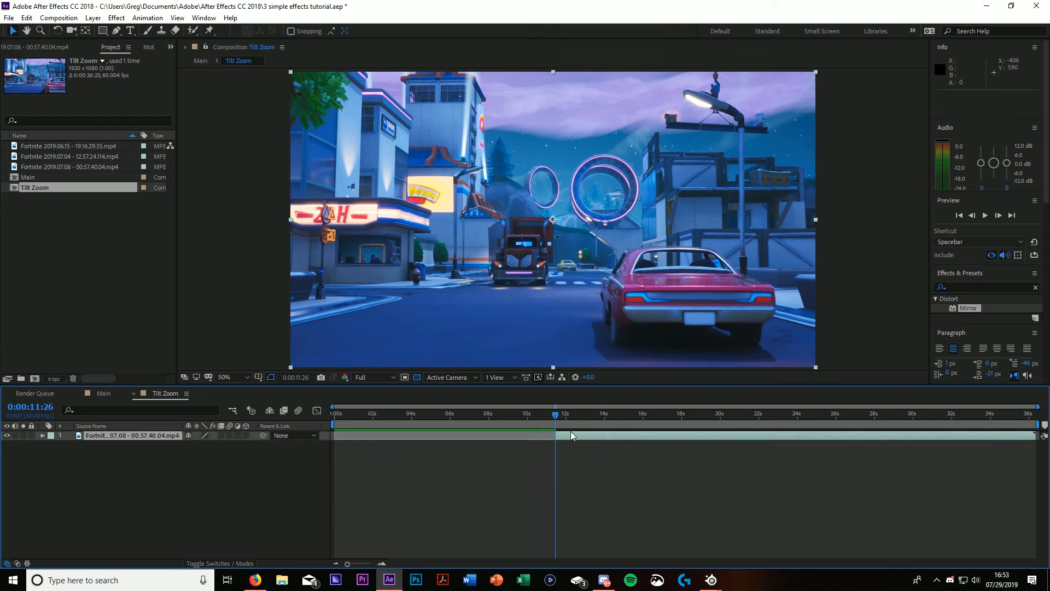
Step: Move the trimmed clip to the start of the composition and trim its end at about 0:00:11:09
{"action": "left_click_drag", "start_coordinate": [558, 417], "coordinate": [298, 435]}
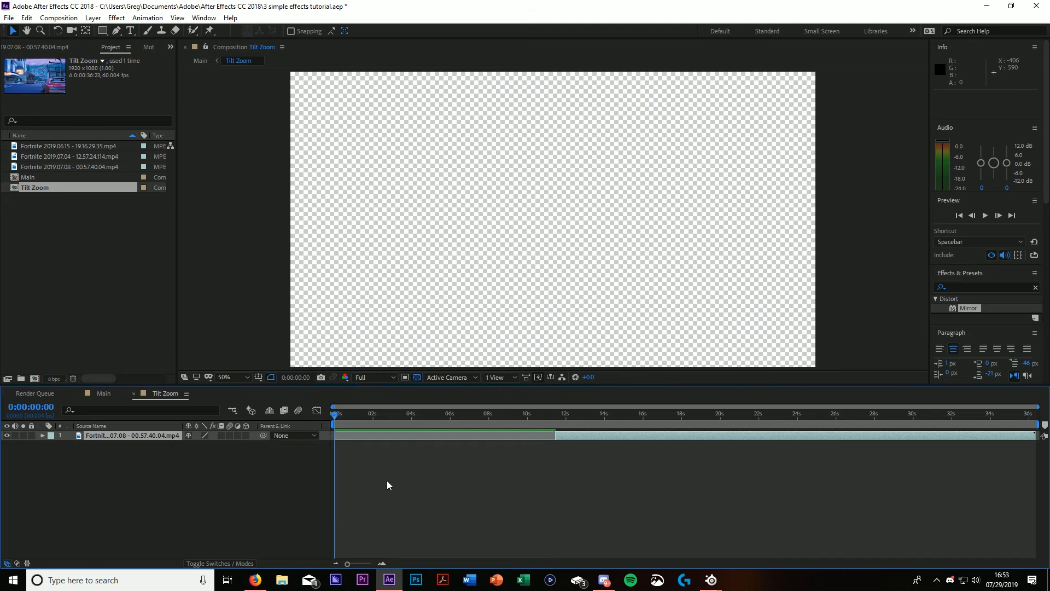
{"action": "key", "text": "bracketleft"}
{"action": "left_click_drag", "start_coordinate": [335, 419], "coordinate": [313, 424]}
{"action": "key", "text": "alt+bracketright"}
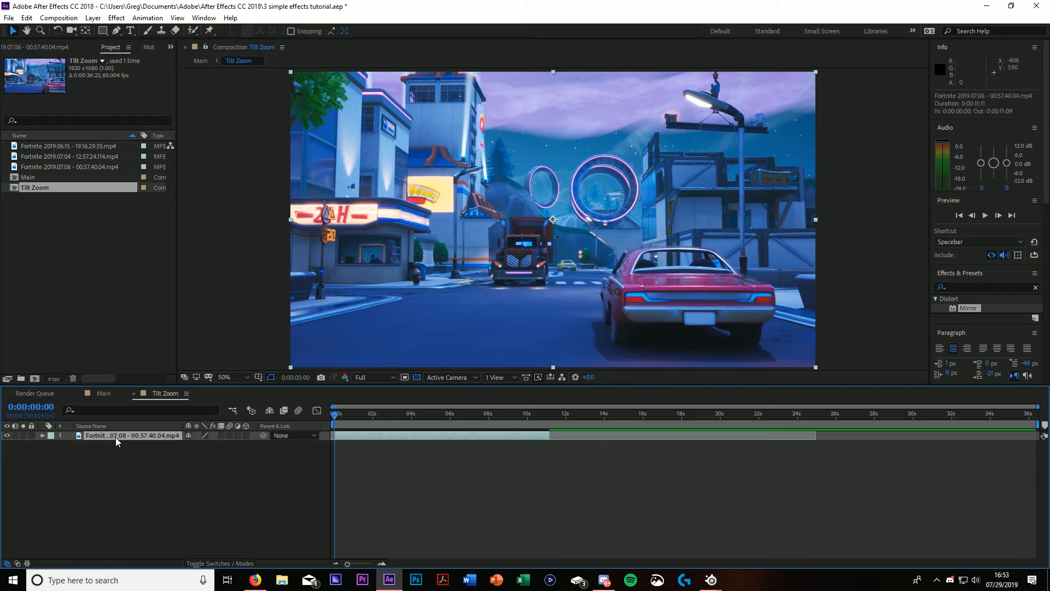
Step: Reveal the clip's Scale and Rotation properties and add a starting keyframe for each at 0:00:00:00
{"action": "key", "text": "s"}
{"action": "key", "text": "shift+r"}
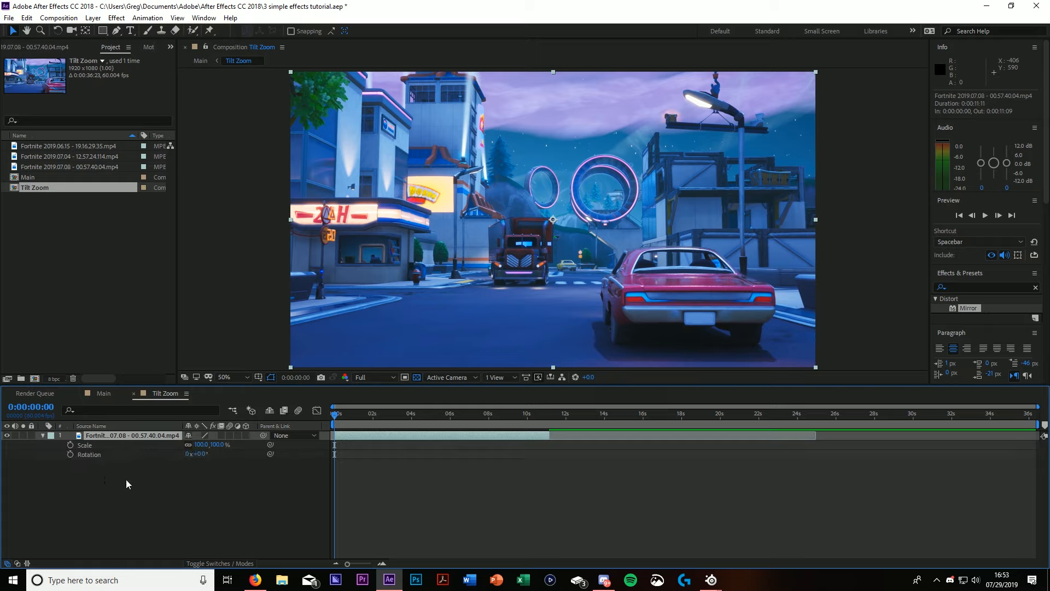
{"action": "left_click", "coordinate": [70, 445]}
{"action": "left_click", "coordinate": [71, 454]}
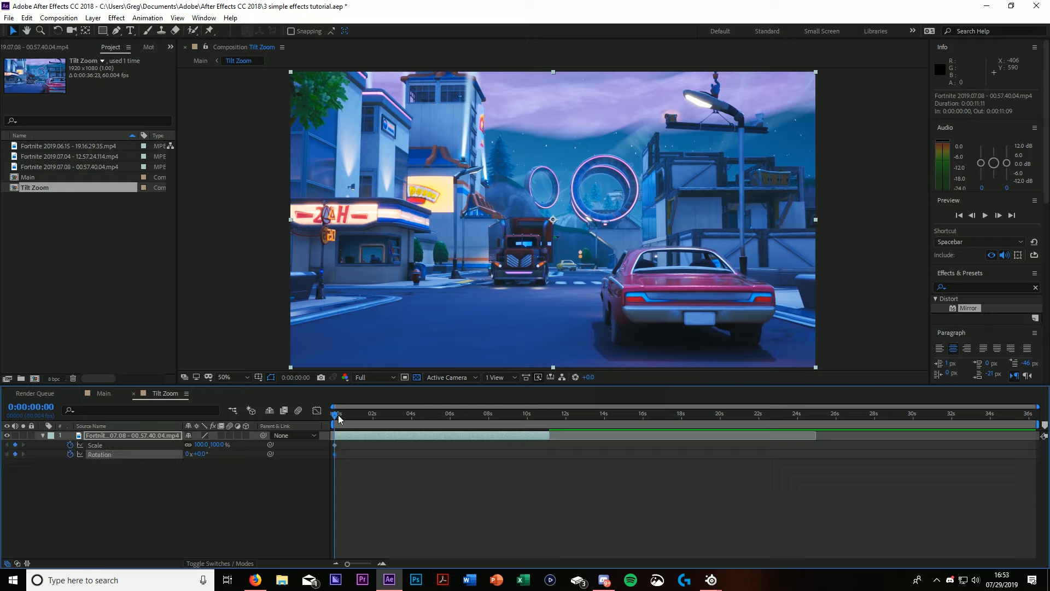
Step: Keyframe the clip's rotation at 25° on its last frame, 0:00:11:09
{"action": "left_click_drag", "start_coordinate": [336, 419], "coordinate": [556, 415]}
{"action": "scroll", "coordinate": [549, 452], "scroll_direction": "up", "scroll_amount": 2}
{"action": "scroll", "coordinate": [556, 450], "scroll_direction": "up", "scroll_amount": 1}
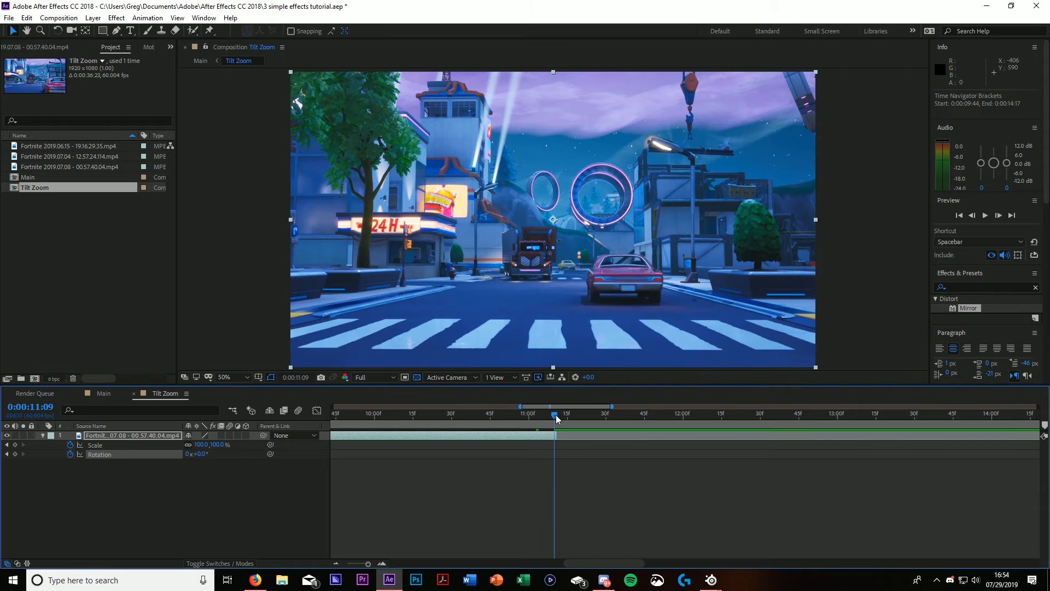
{"action": "scroll", "coordinate": [560, 452], "scroll_direction": "up", "scroll_amount": 1}
{"action": "scroll", "coordinate": [561, 451], "scroll_direction": "down", "scroll_amount": 5}
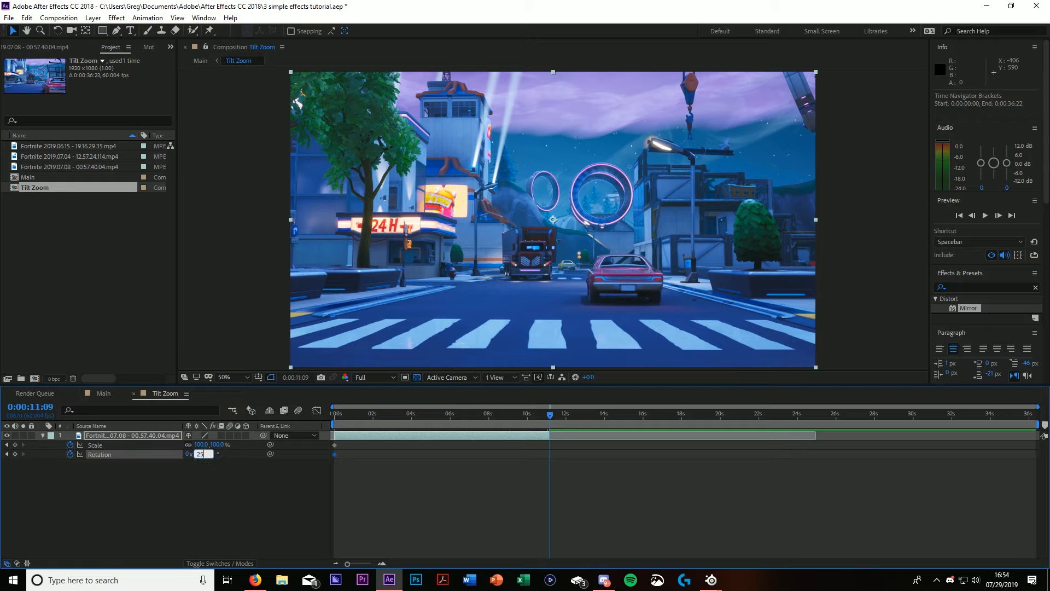
{"action": "key", "text": "Return"}
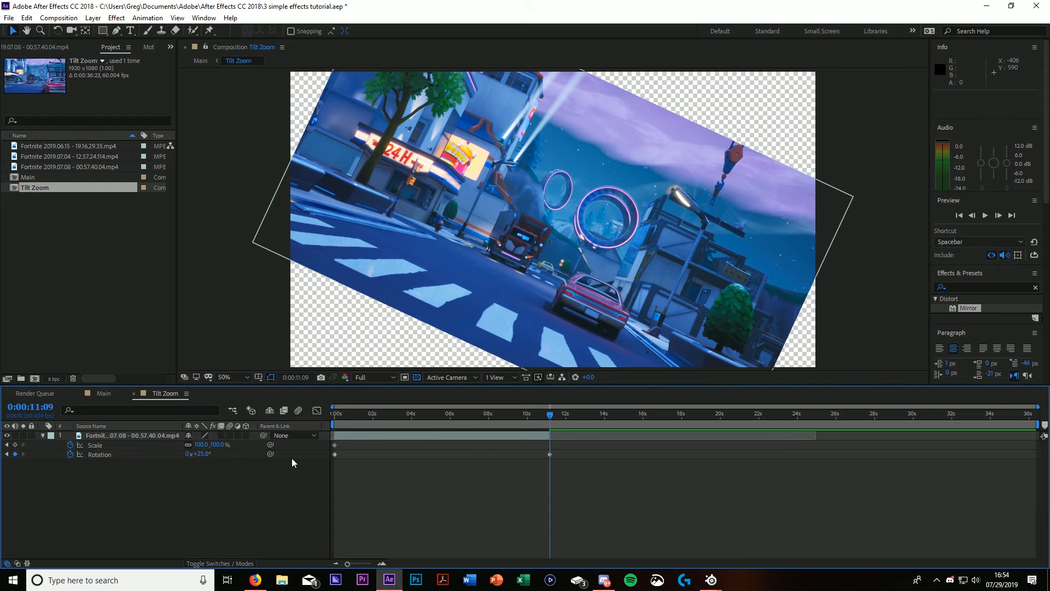
Step: Keyframe the clip's scale at 172% on its last frame, 0:00:11:09, to cover the empty corners
{"action": "left_click_drag", "start_coordinate": [550, 414], "coordinate": [546, 435]}
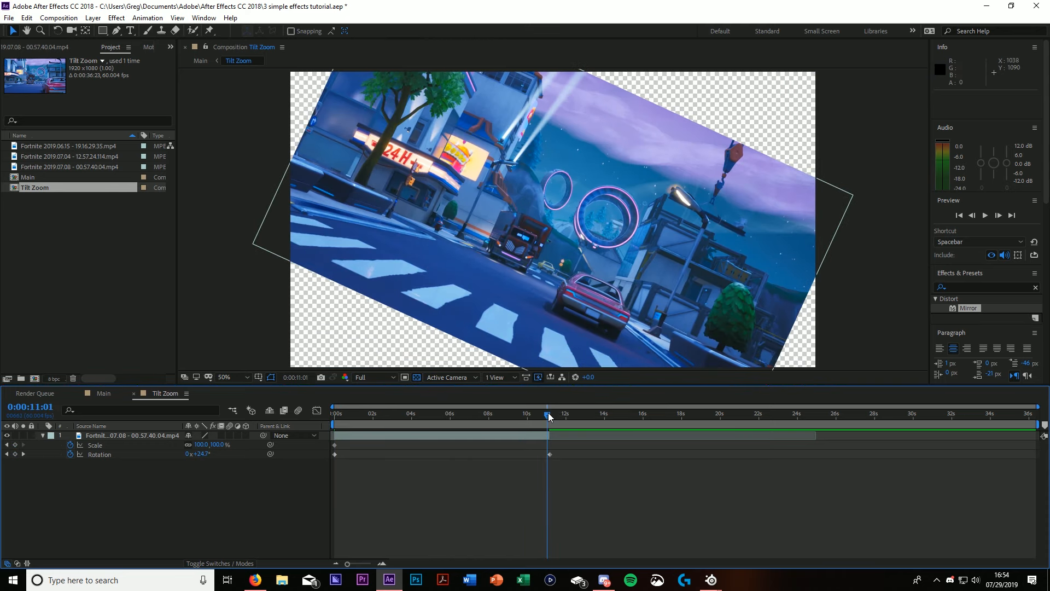
{"action": "left_click_drag", "start_coordinate": [548, 413], "coordinate": [556, 427]}
{"action": "scroll", "coordinate": [549, 426], "scroll_direction": "up", "scroll_amount": 1}
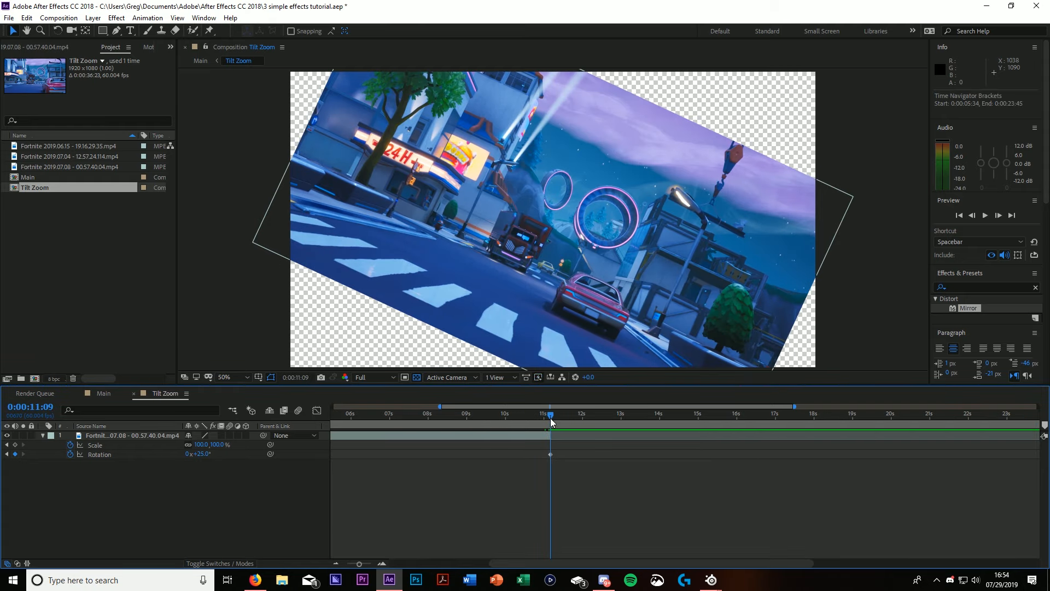
{"action": "scroll", "coordinate": [557, 446], "scroll_direction": "up", "scroll_amount": 1}
{"action": "scroll", "coordinate": [570, 464], "scroll_direction": "up", "scroll_amount": 1}
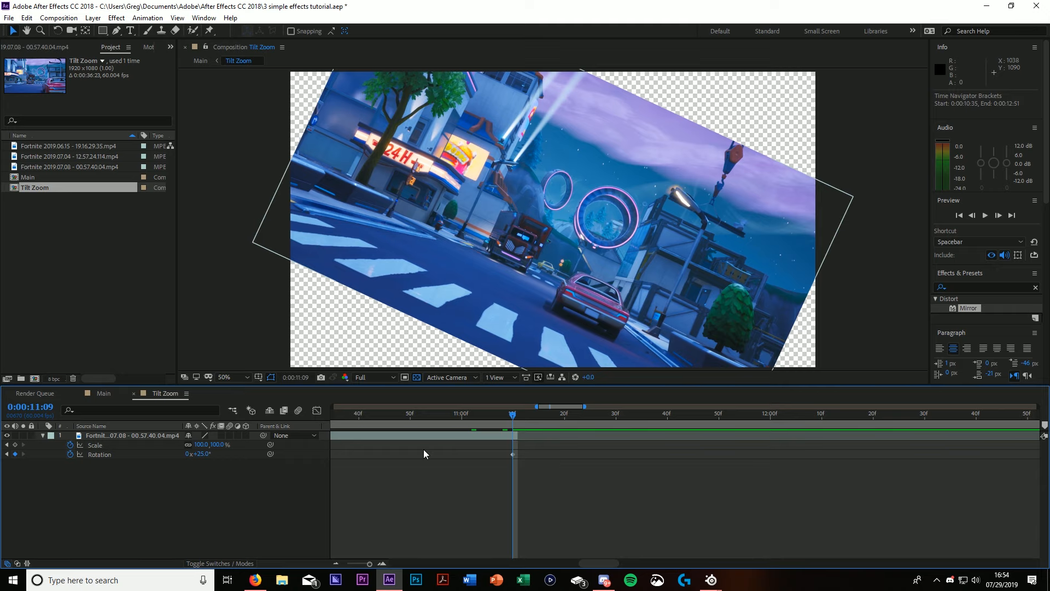
{"action": "left_click_drag", "start_coordinate": [202, 447], "coordinate": [250, 460]}
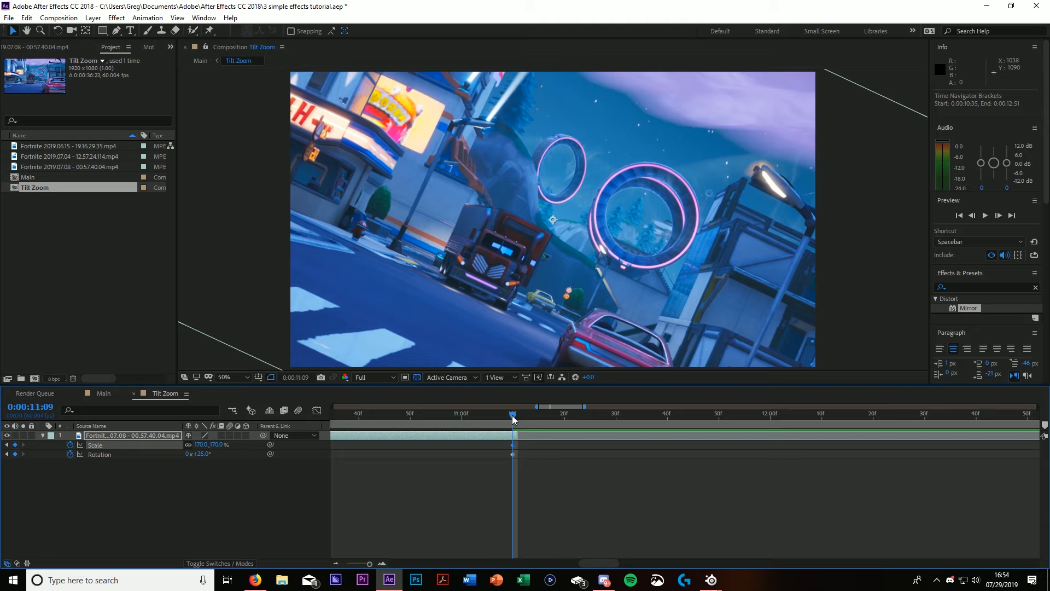
{"action": "left_click_drag", "start_coordinate": [513, 416], "coordinate": [536, 445]}
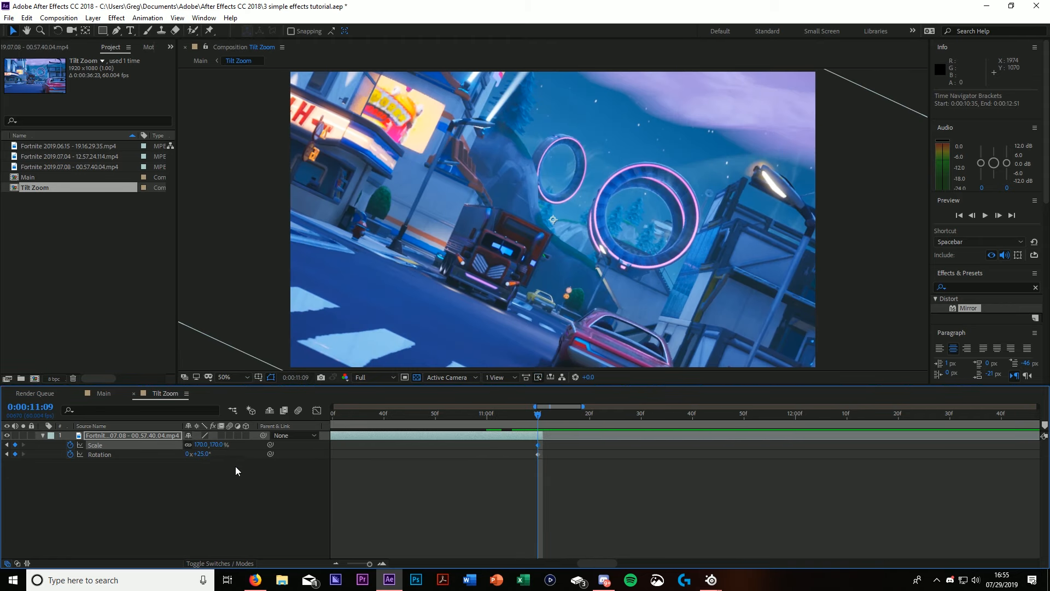
{"action": "left_click", "coordinate": [201, 445]}
{"action": "left_click", "coordinate": [237, 499]}
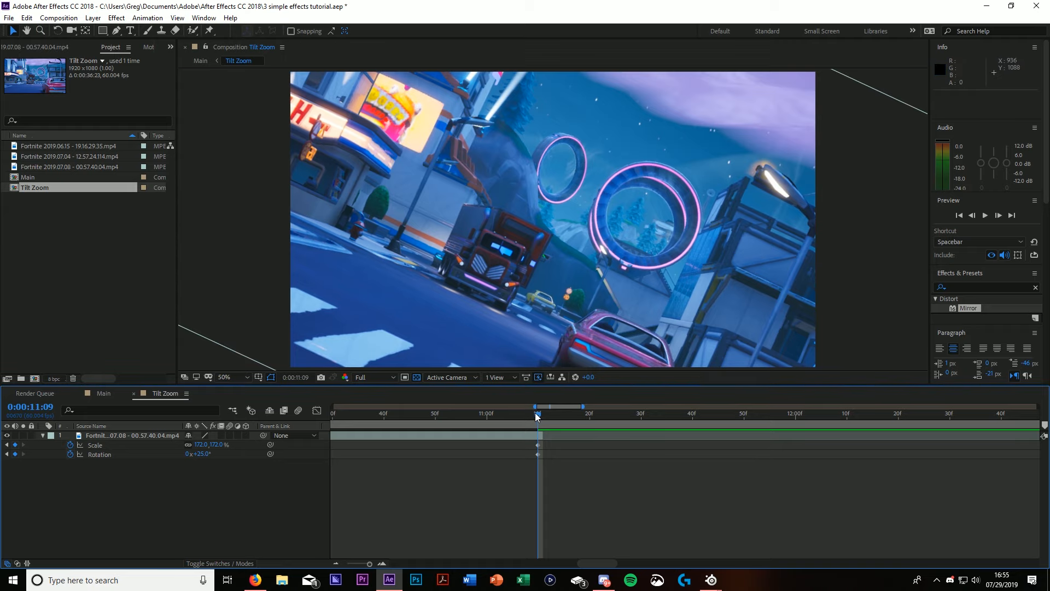
Step: Preview the tilt and zoom animation from the start of the composition, scrub through it and return to the first frame
{"action": "left_click_drag", "start_coordinate": [537, 412], "coordinate": [315, 417]}
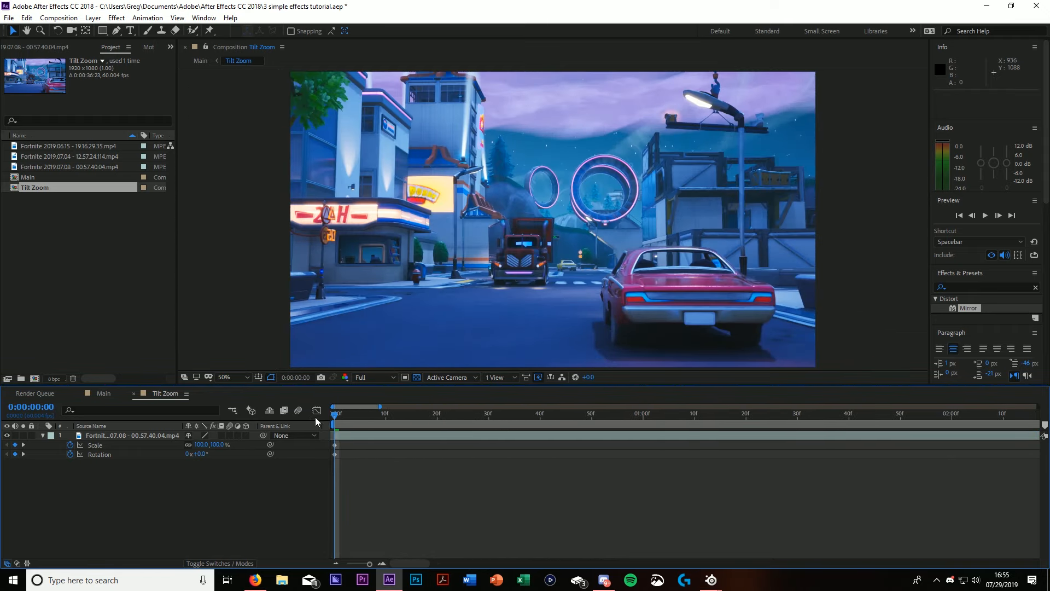
{"action": "scroll", "coordinate": [491, 497], "scroll_direction": "down", "scroll_amount": 10}
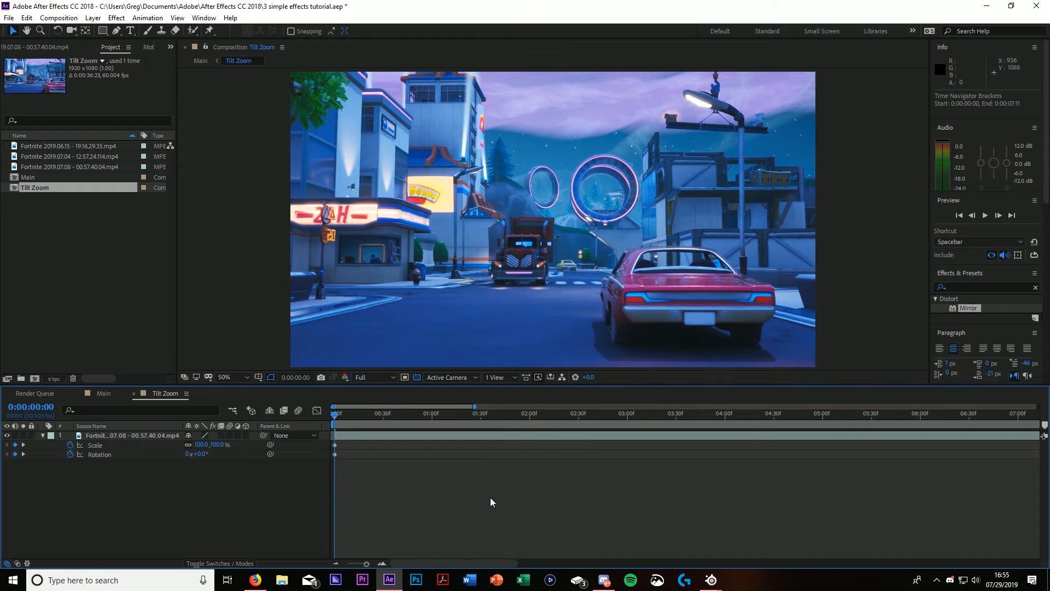
{"action": "left_click", "coordinate": [985, 217]}
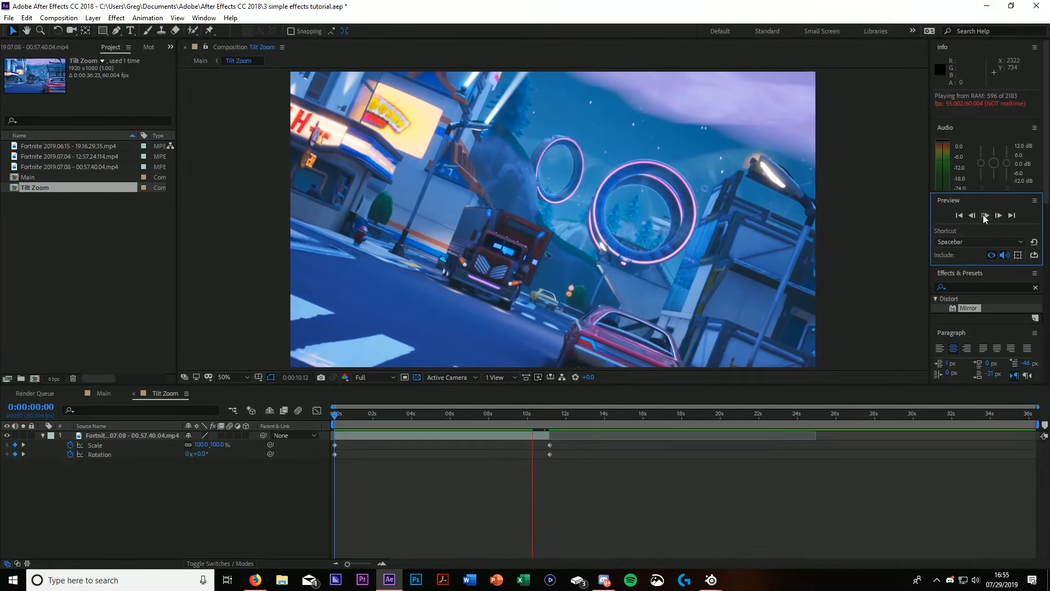
{"action": "left_click_drag", "start_coordinate": [335, 416], "coordinate": [474, 417]}
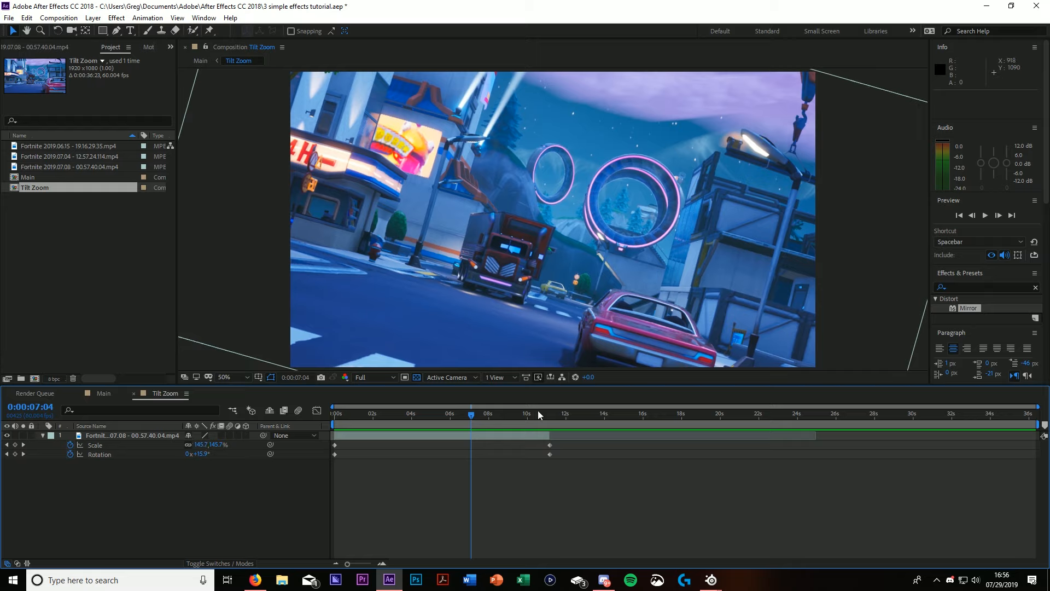
{"action": "left_click_drag", "start_coordinate": [470, 416], "coordinate": [324, 446]}
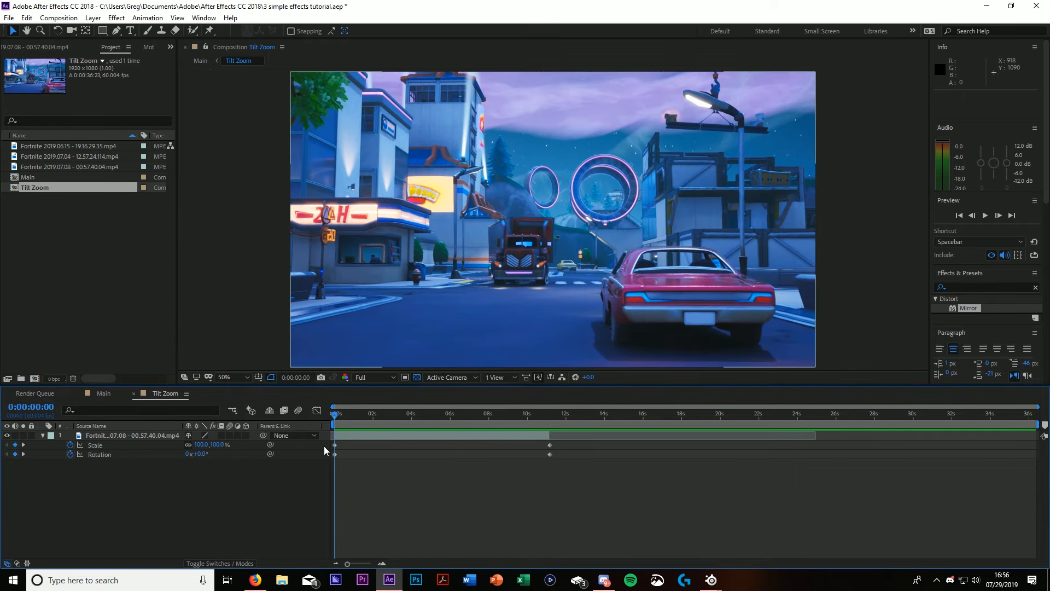
Step: Add the clip Fortnite 2019.07.04 - 12.57.24.114.mp4 to the Main composition below the Tilt Zoom layer and mute its audio
{"action": "left_click", "coordinate": [103, 394]}
{"action": "left_click", "coordinate": [120, 485]}
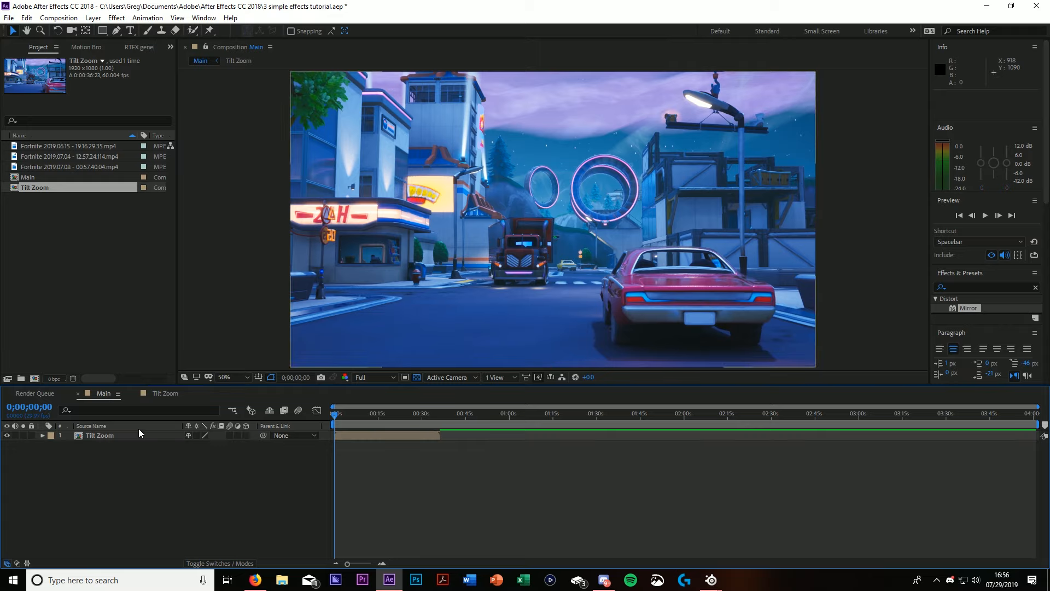
{"action": "left_click", "coordinate": [67, 155]}
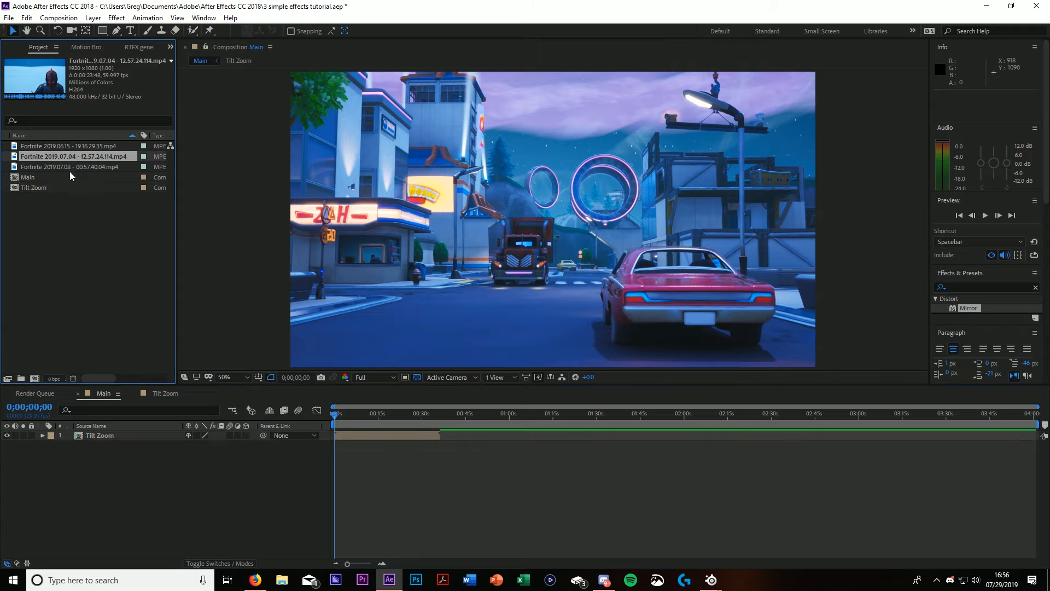
{"action": "left_click_drag", "start_coordinate": [71, 160], "coordinate": [130, 493]}
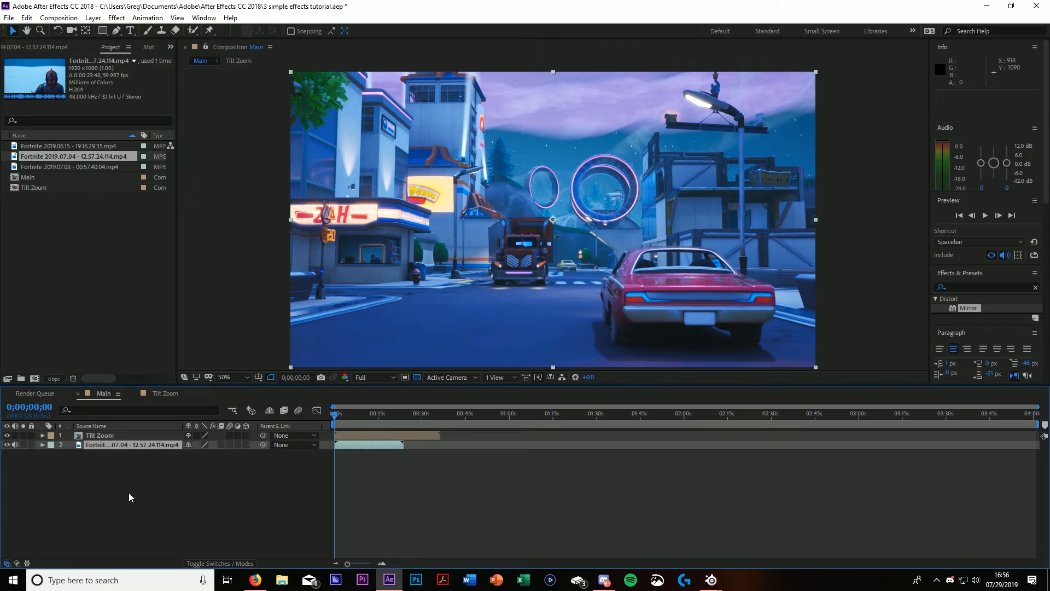
{"action": "left_click", "coordinate": [13, 446]}
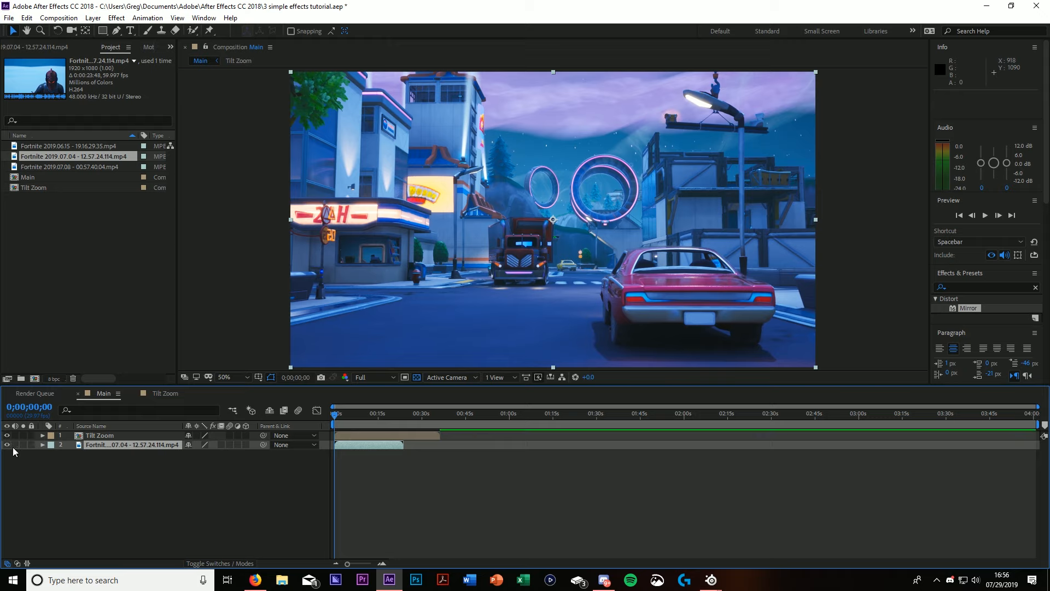
Step: Pre-compose the new clip as "Leave Color" with all attributes moved into the new composition, and open that composition
{"action": "right_click", "coordinate": [156, 444]}
{"action": "left_click", "coordinate": [230, 394]}
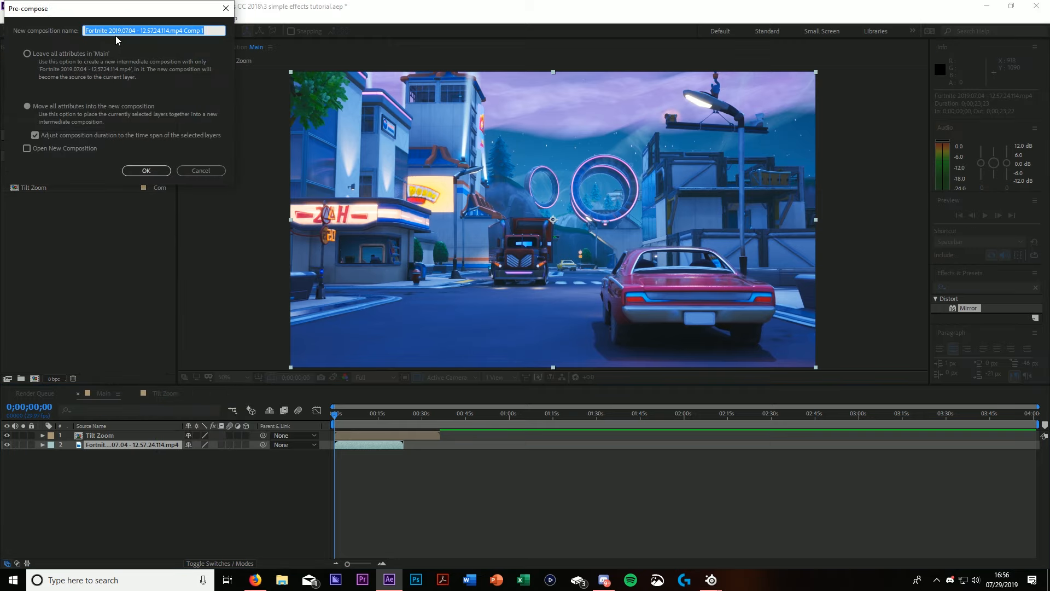
{"action": "type", "text": "Leave Color"}
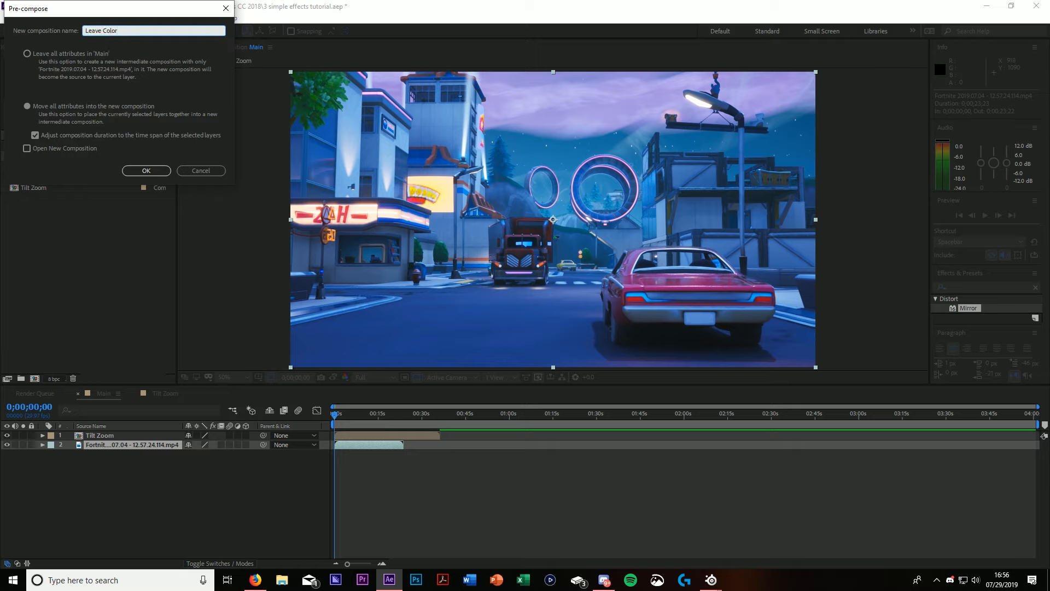
{"action": "left_click", "coordinate": [143, 171]}
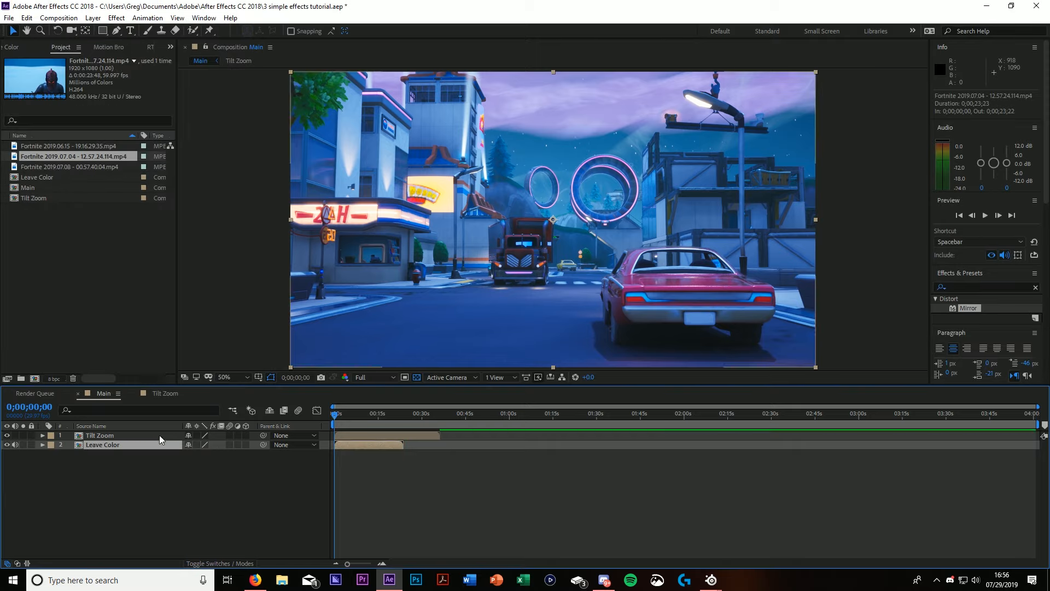
{"action": "double_click", "coordinate": [118, 445]}
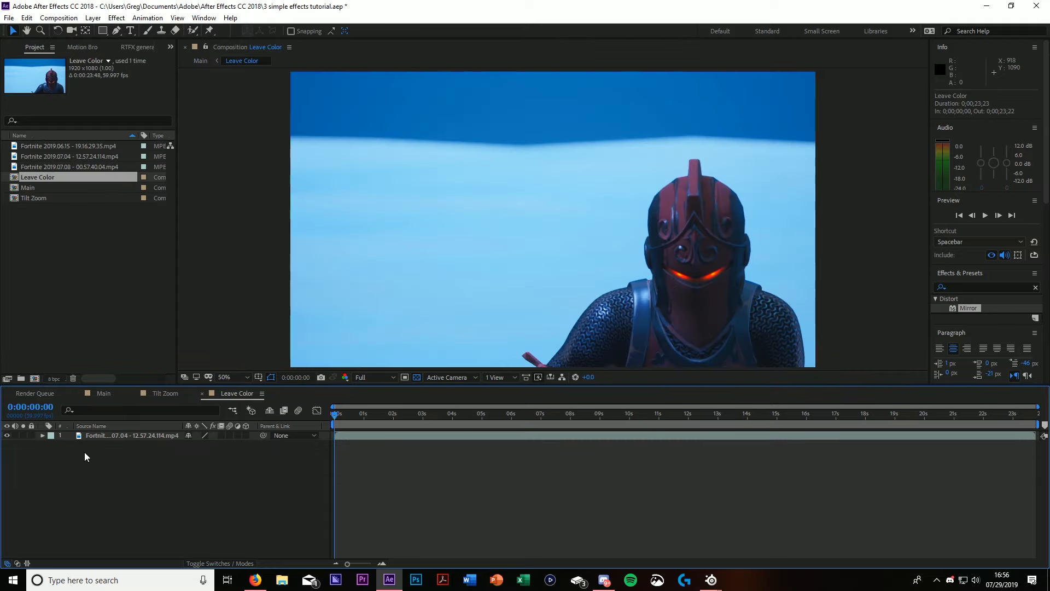
Step: Trim the start of the clip in the Leave Color composition at 0:00:15:25 and return the playhead to 0:00:00:00
{"action": "left_click", "coordinate": [136, 435]}
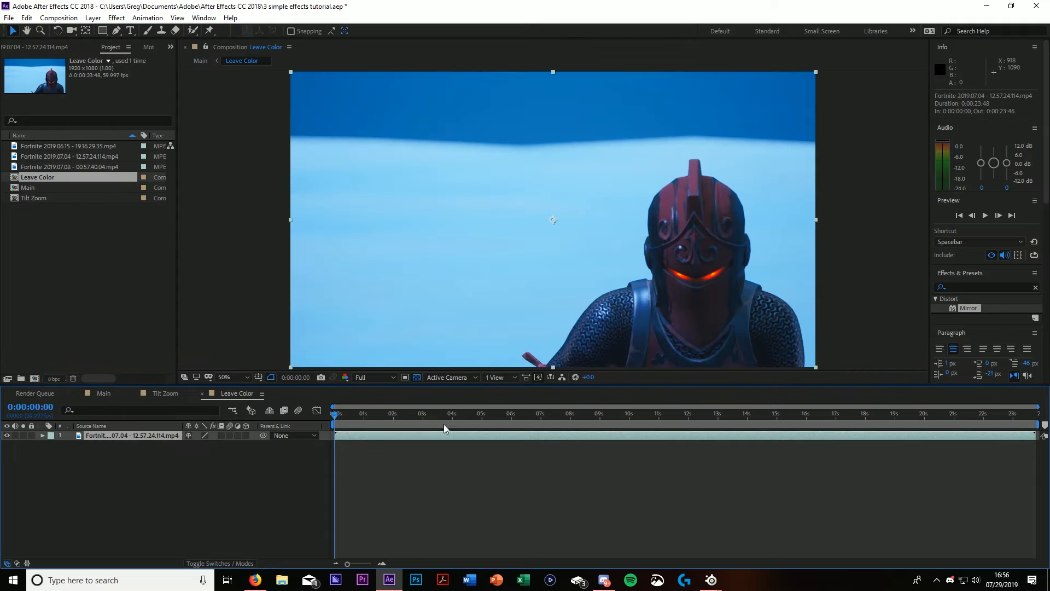
{"action": "left_click_drag", "start_coordinate": [335, 416], "coordinate": [801, 449]}
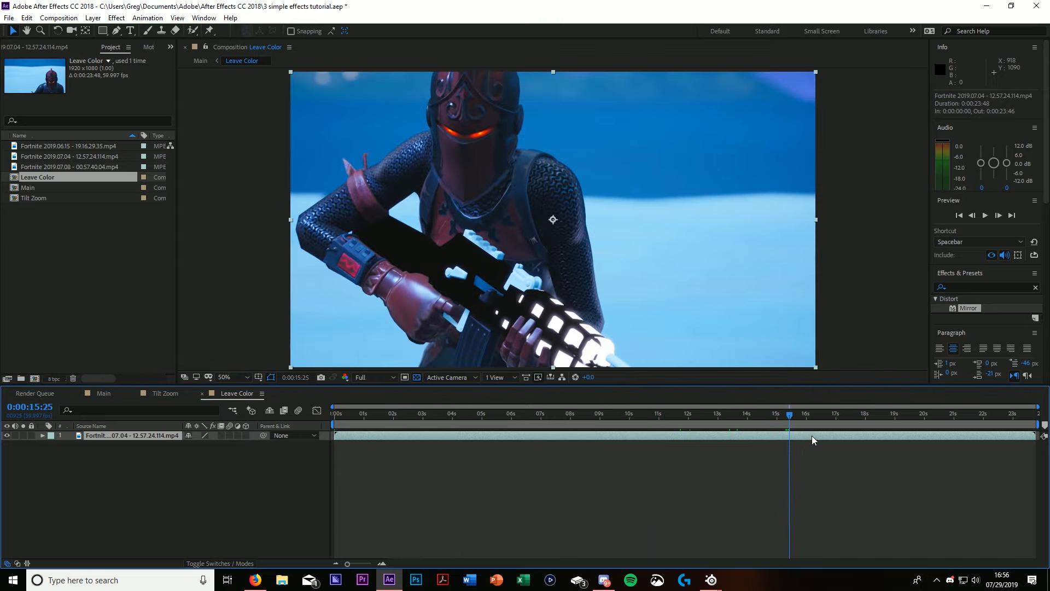
{"action": "key", "text": "alt+bracketleft"}
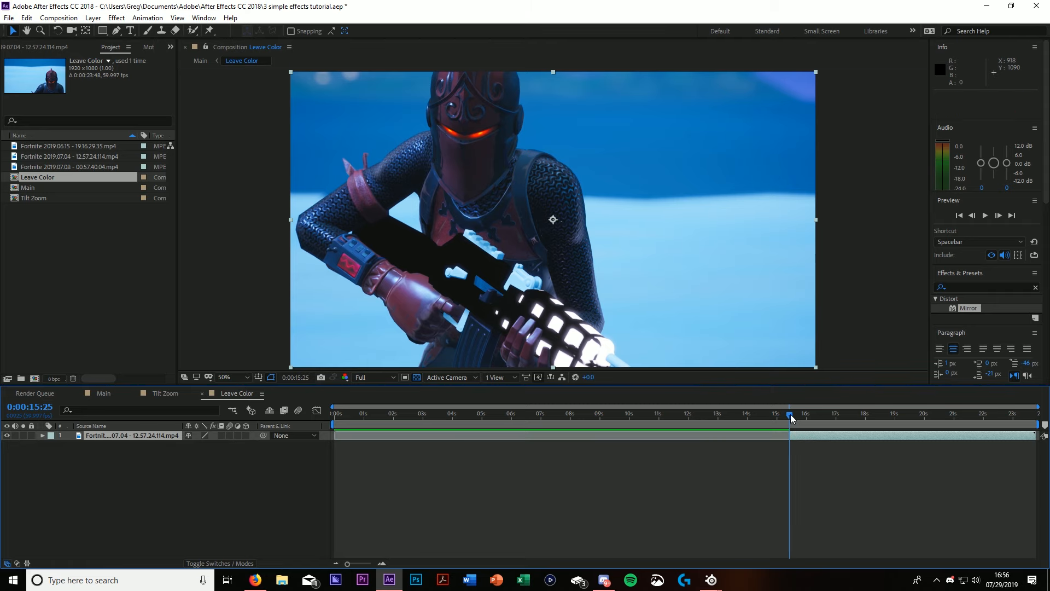
{"action": "left_click_drag", "start_coordinate": [791, 419], "coordinate": [312, 430]}
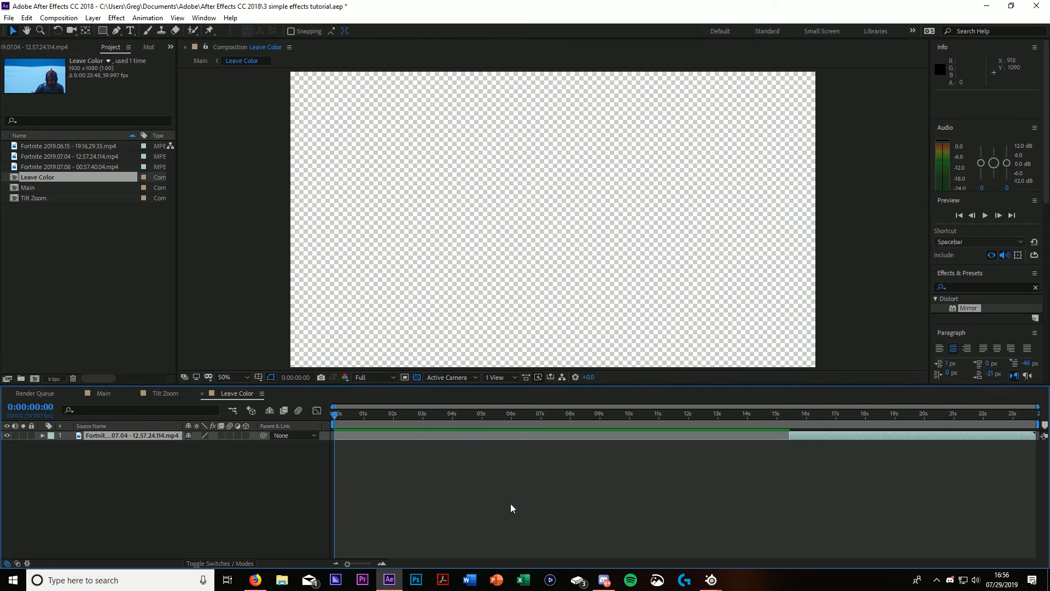
Step: Move the clip's start to the beginning of the Leave Color composition, trim its end at 0:00:05:41, and return to the first frame
{"action": "key", "text": "bracketleft"}
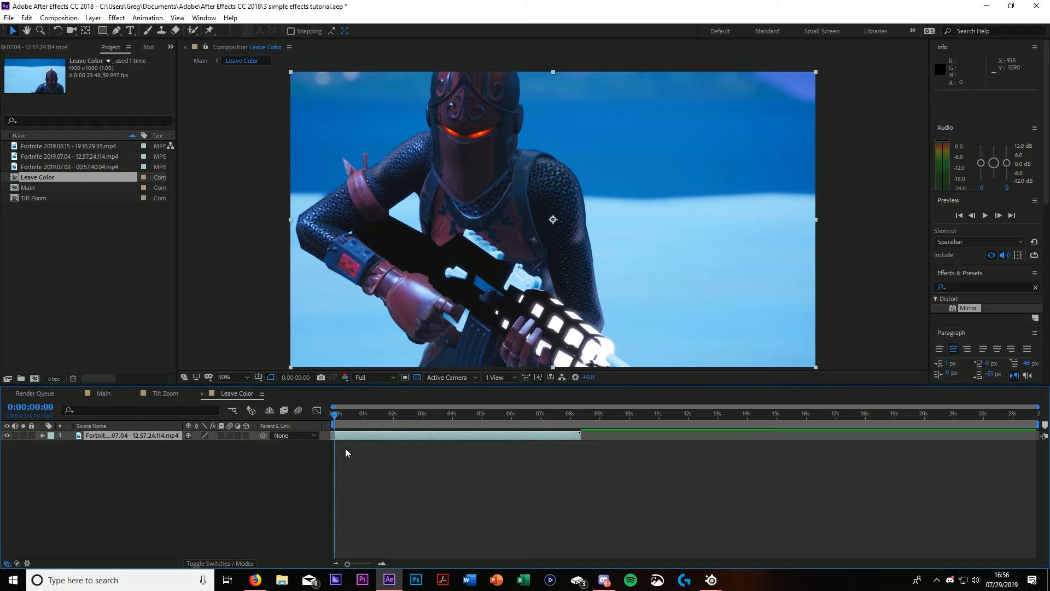
{"action": "left_click_drag", "start_coordinate": [335, 417], "coordinate": [505, 451]}
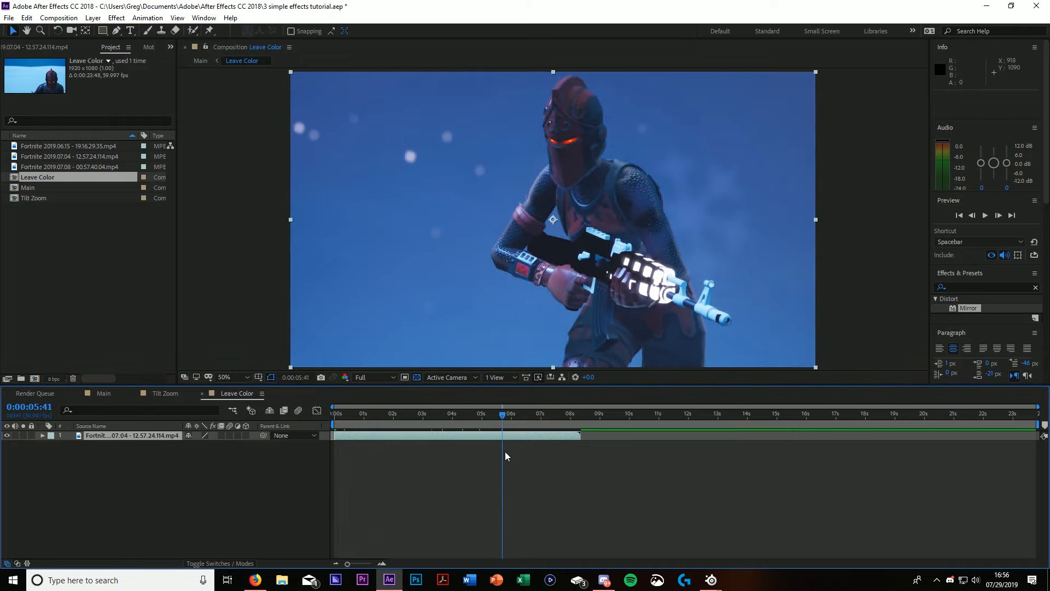
{"action": "key", "text": "alt+bracketright"}
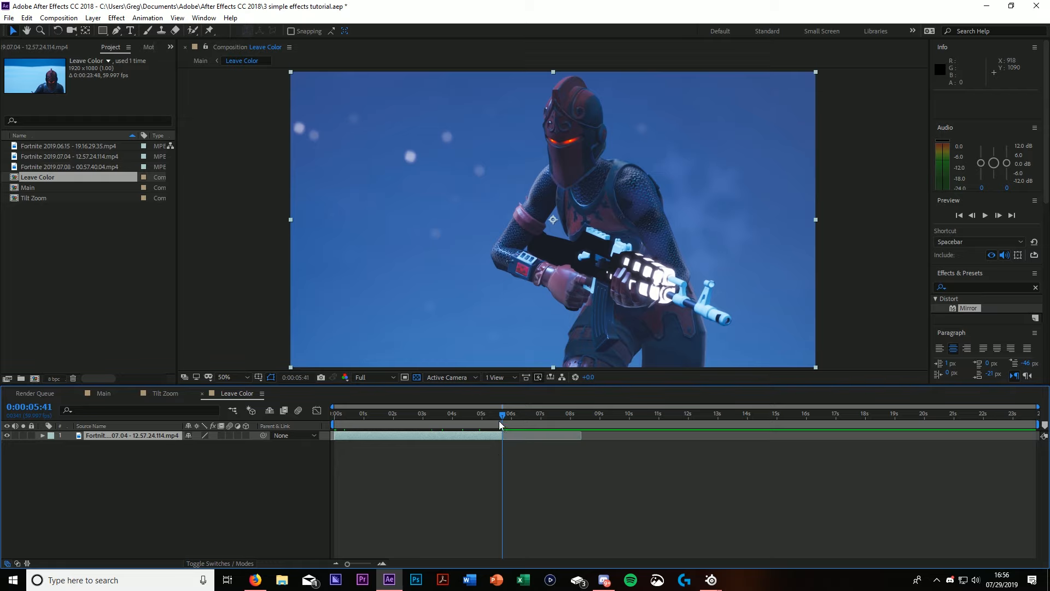
{"action": "left_click_drag", "start_coordinate": [499, 422], "coordinate": [302, 421]}
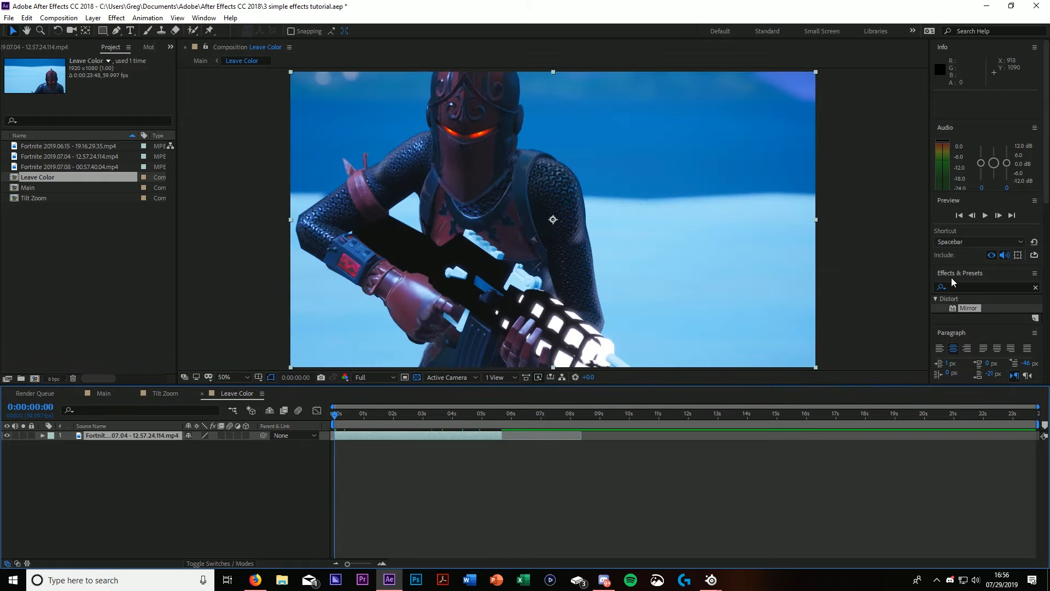
Step: Find the Leave Color effect among the effects and apply it to the Fortnite clip in the Leave Color composition
{"action": "left_click", "coordinate": [1036, 287]}
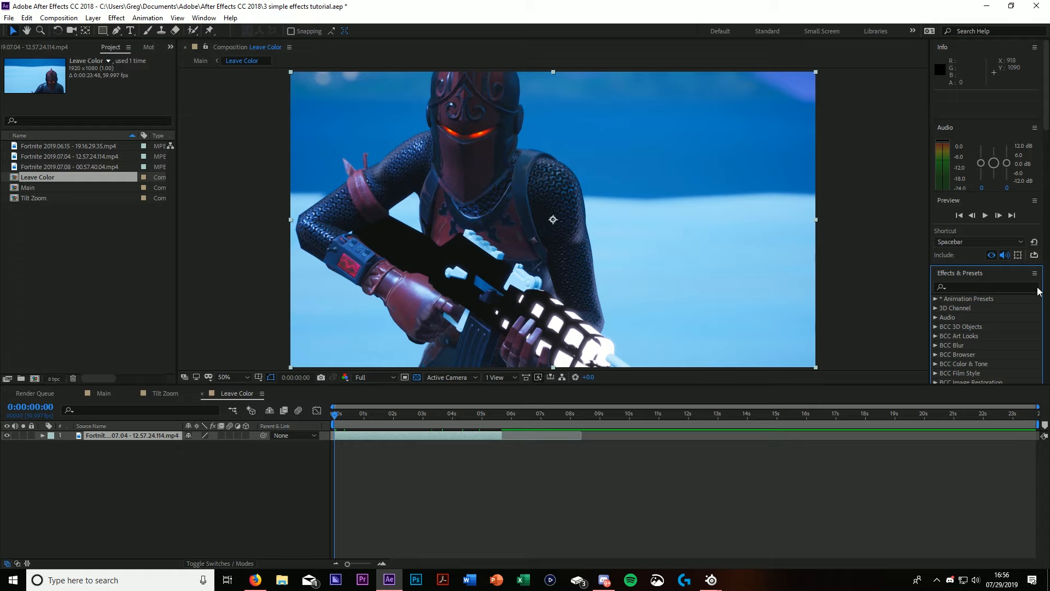
{"action": "left_click", "coordinate": [1021, 287]}
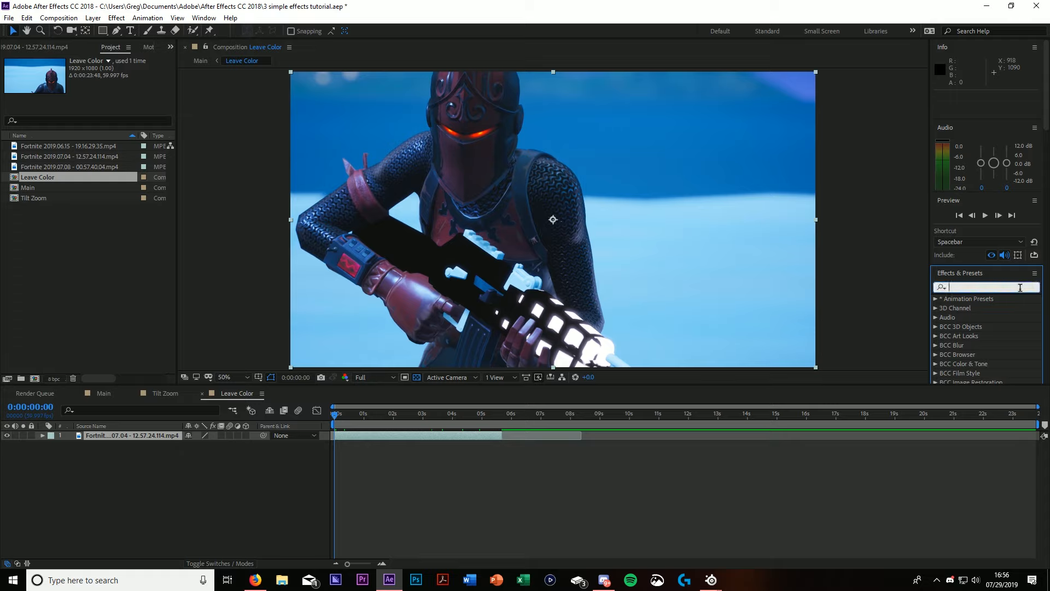
{"action": "type", "text": "Leave"}
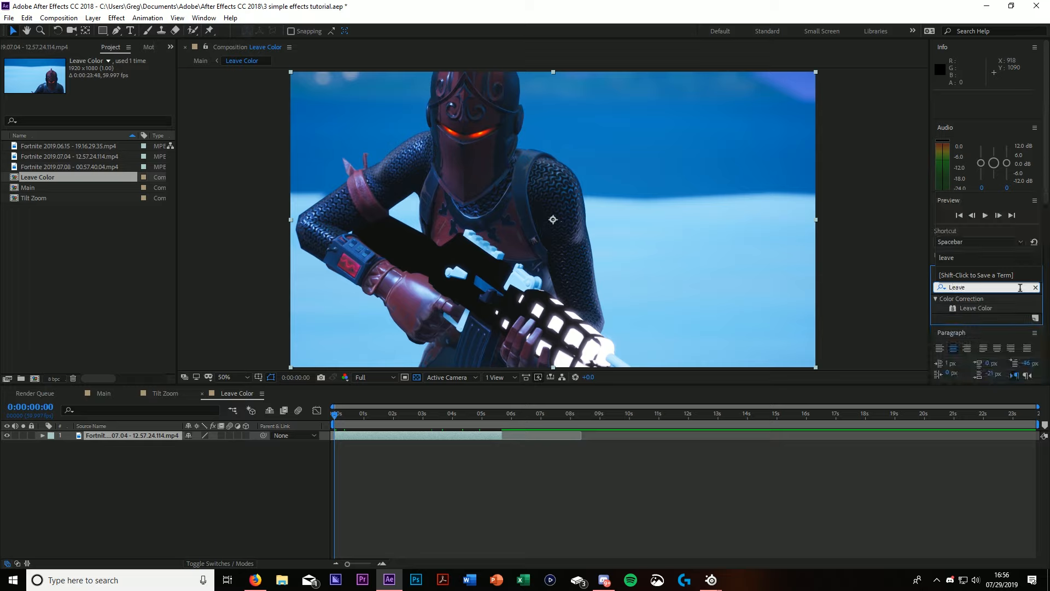
{"action": "type", "text": " Colo"}
{"action": "left_click_drag", "start_coordinate": [977, 308], "coordinate": [402, 429]}
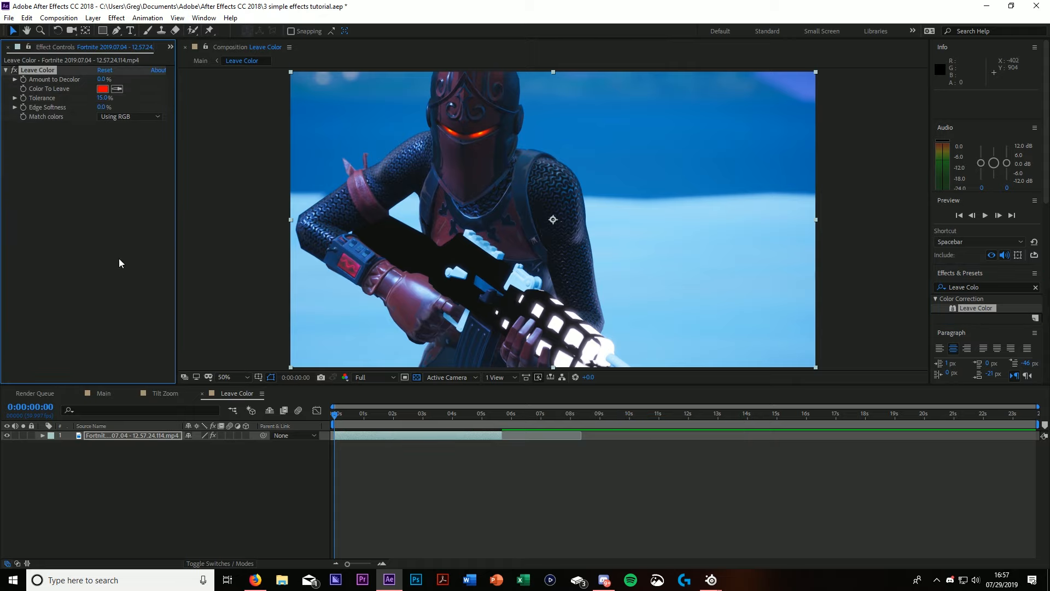